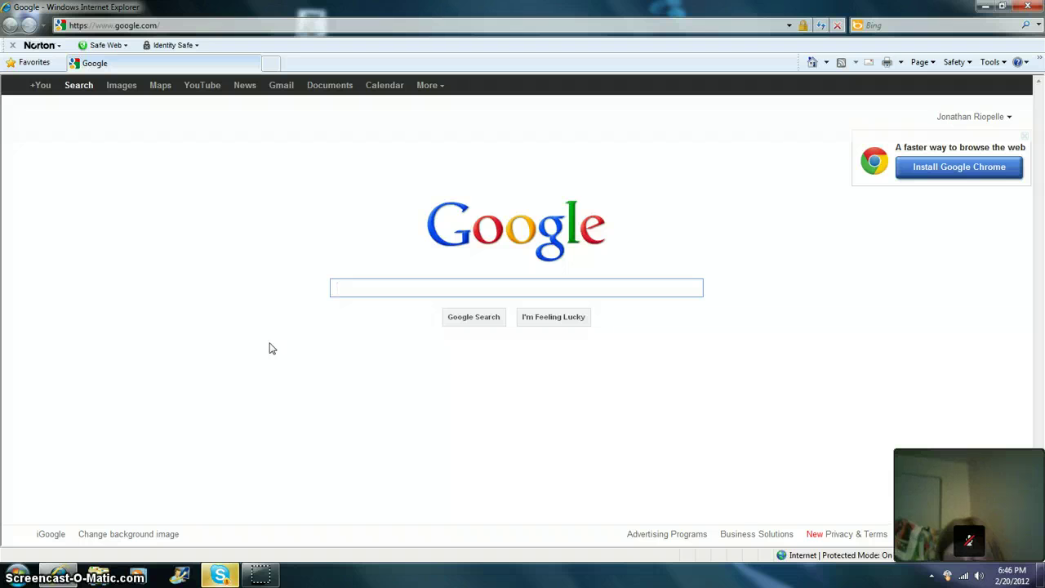
- Search Google for "steam", allow only the securely delivered content, and open the "Welcome to Steam" result
{"action": "type", "text": "steam"}
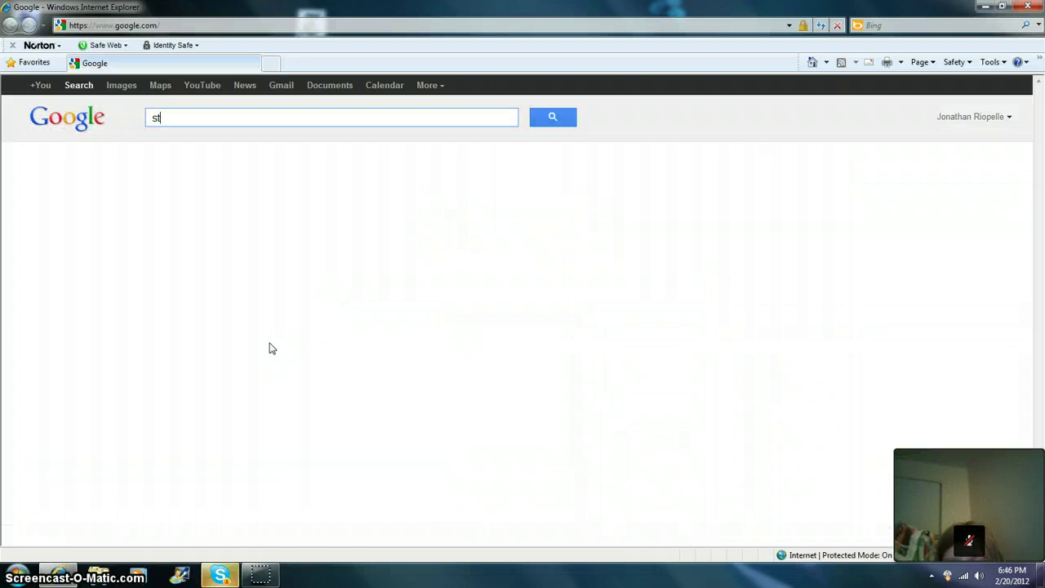
{"action": "left_click", "coordinate": [222, 575]}
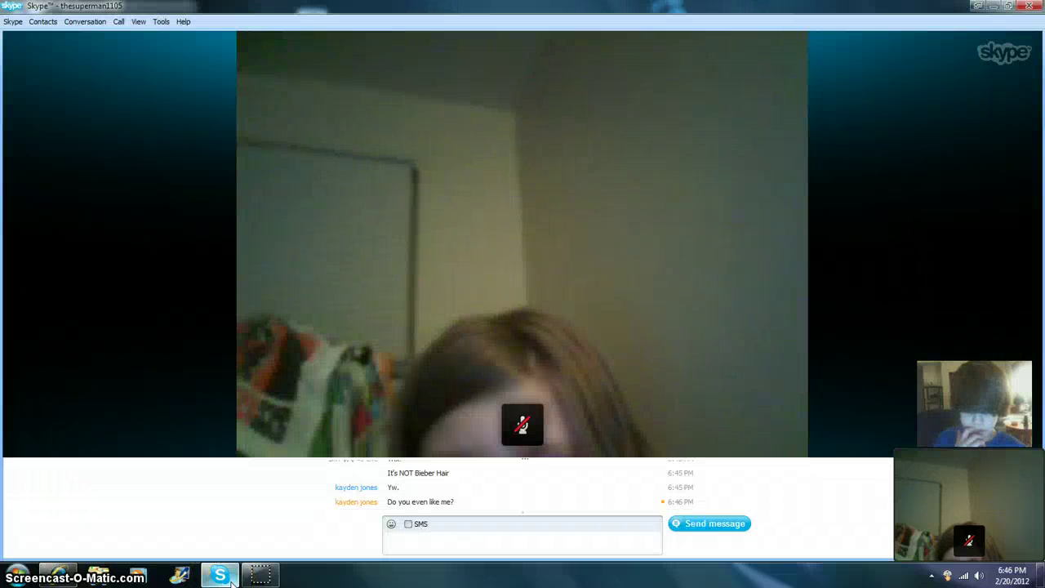
{"action": "left_click", "coordinate": [231, 576]}
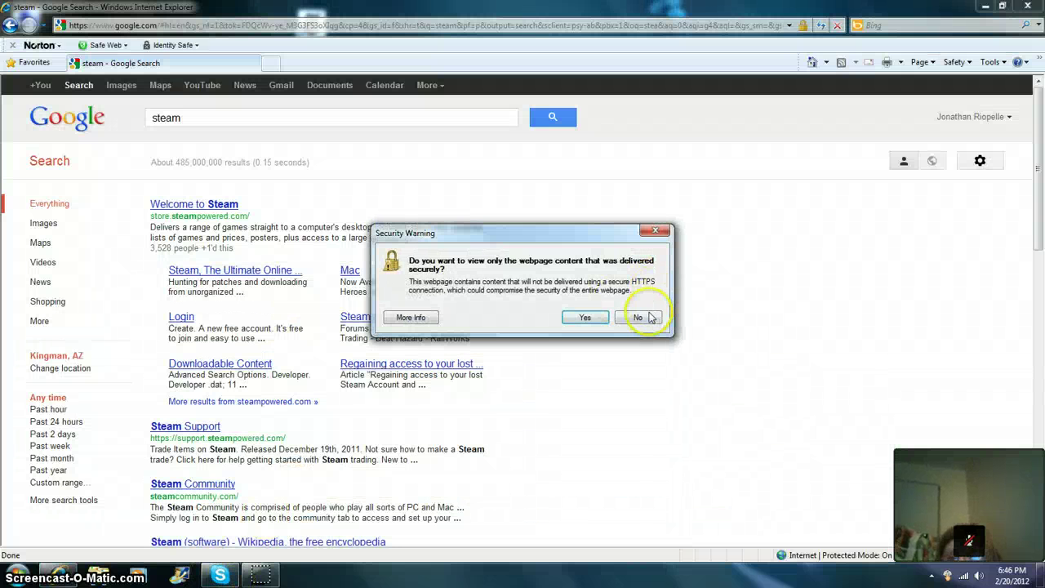
{"action": "left_click", "coordinate": [585, 318]}
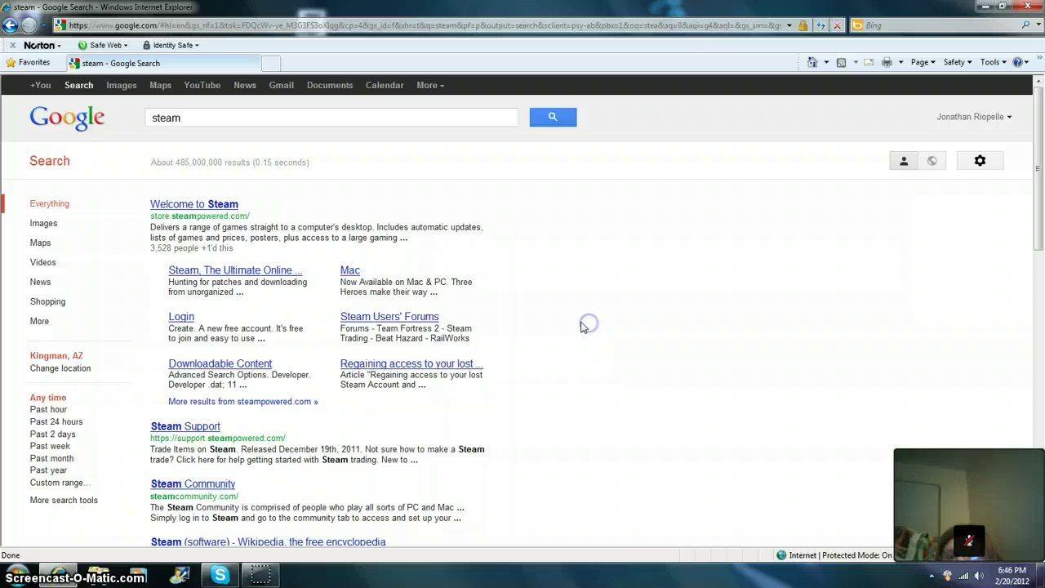
{"action": "left_click", "coordinate": [188, 204]}
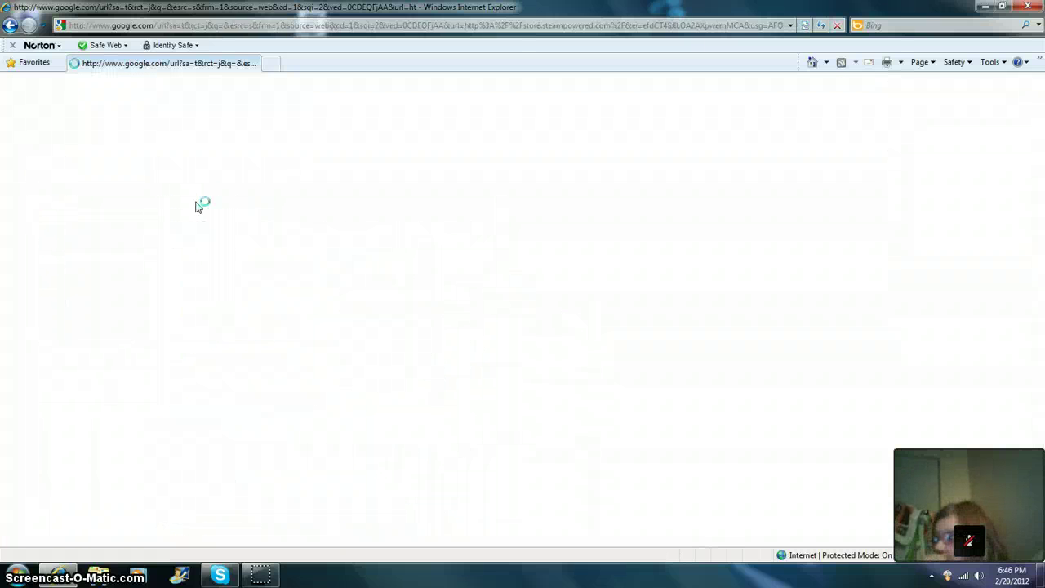
{"action": "left_click", "coordinate": [202, 218]}
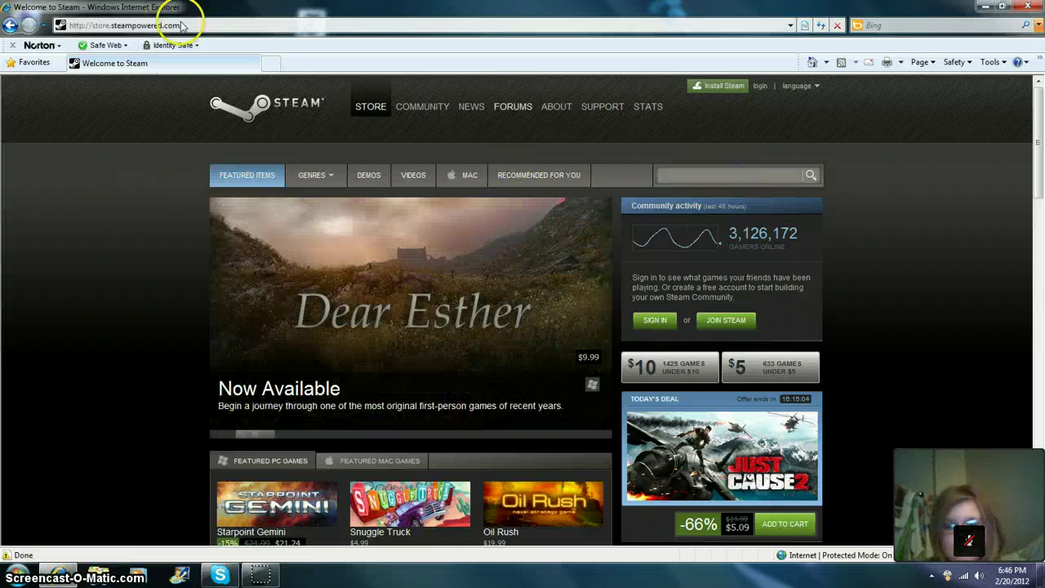
- Open the Install Steam page from the Steam store's home page
{"action": "left_click", "coordinate": [182, 26]}
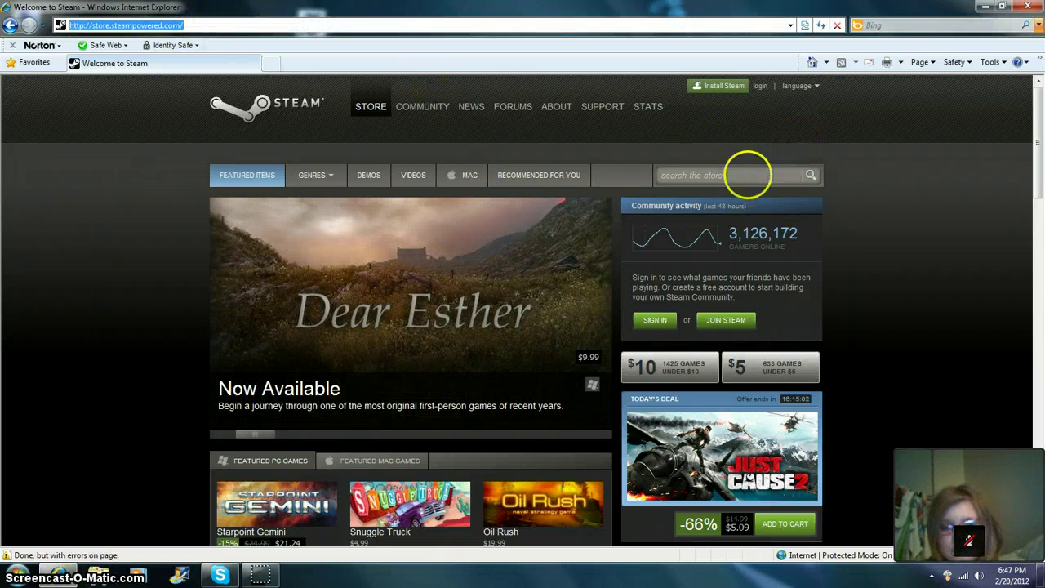
{"action": "left_click", "coordinate": [735, 174]}
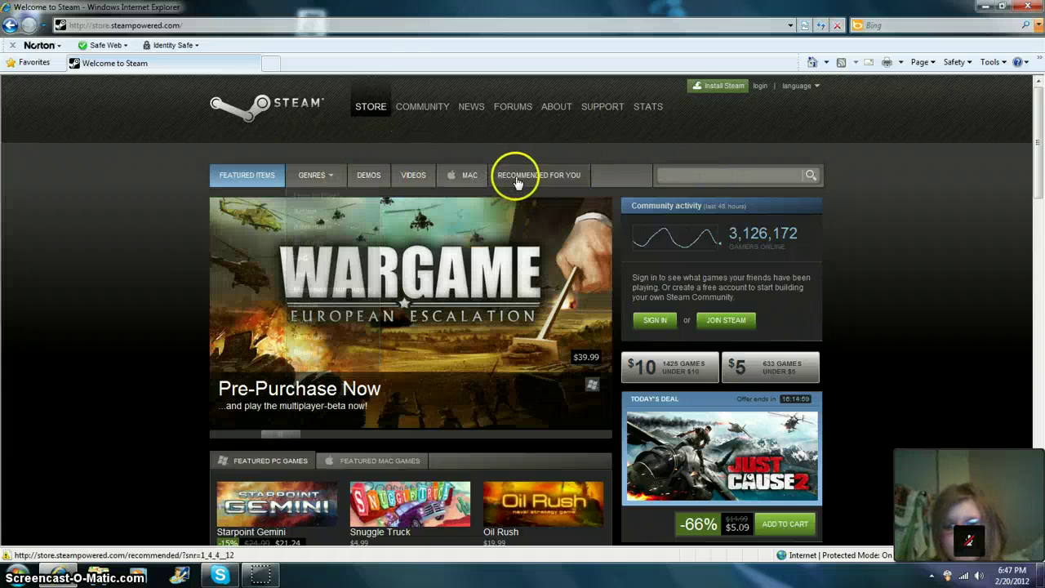
{"action": "scroll", "coordinate": [523, 180], "scroll_direction": "down", "scroll_amount": 6}
{"action": "scroll", "coordinate": [523, 188], "scroll_direction": "up", "scroll_amount": 6}
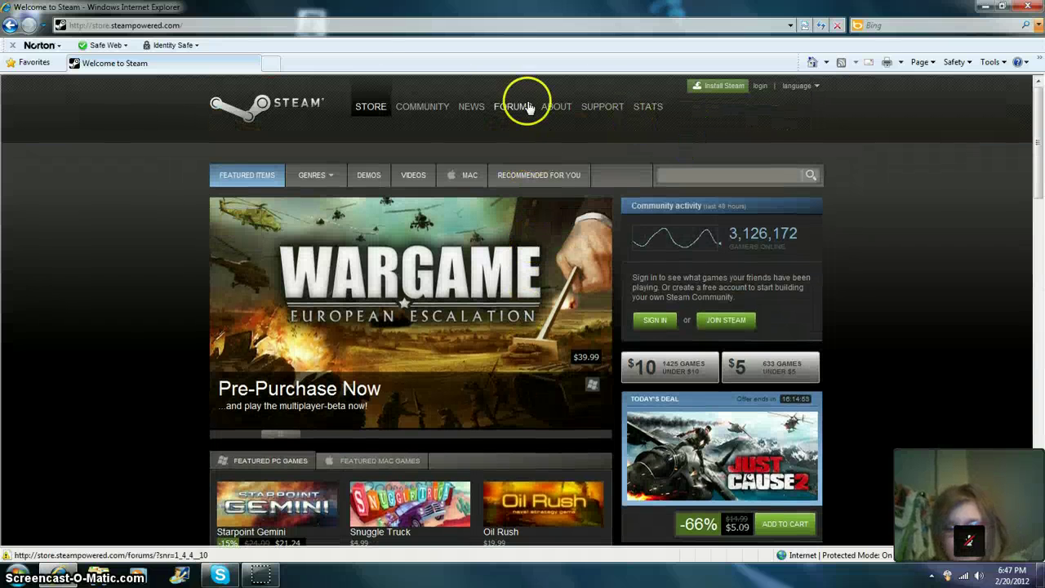
{"action": "left_click", "coordinate": [734, 91]}
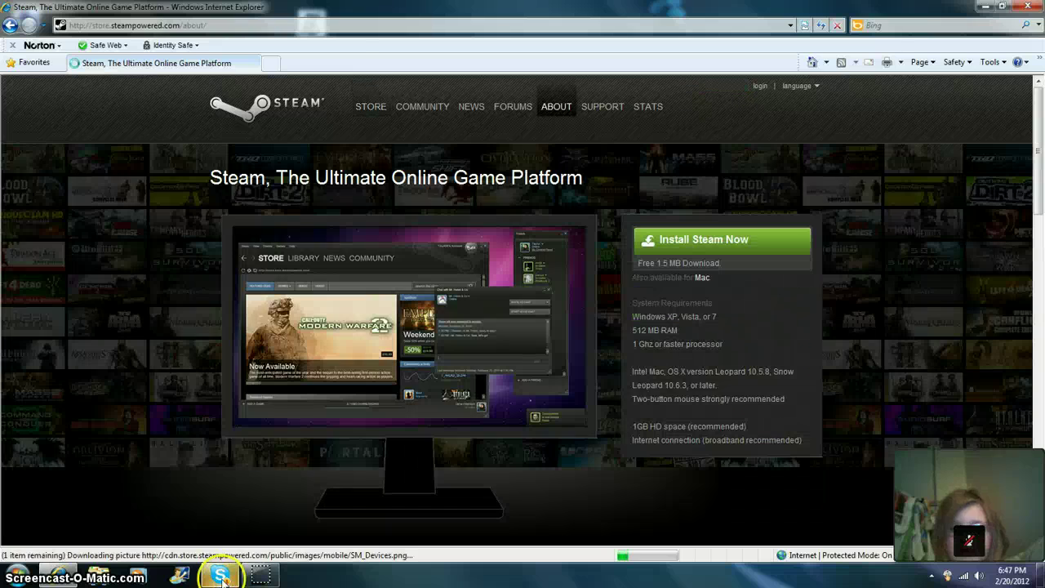
{"action": "left_click", "coordinate": [222, 577]}
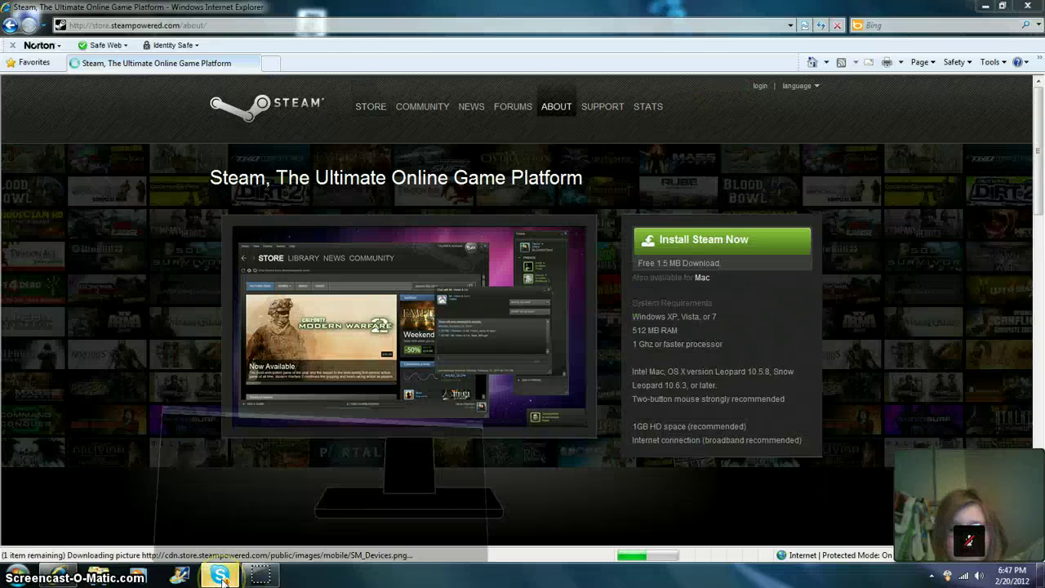
{"action": "left_click", "coordinate": [223, 576]}
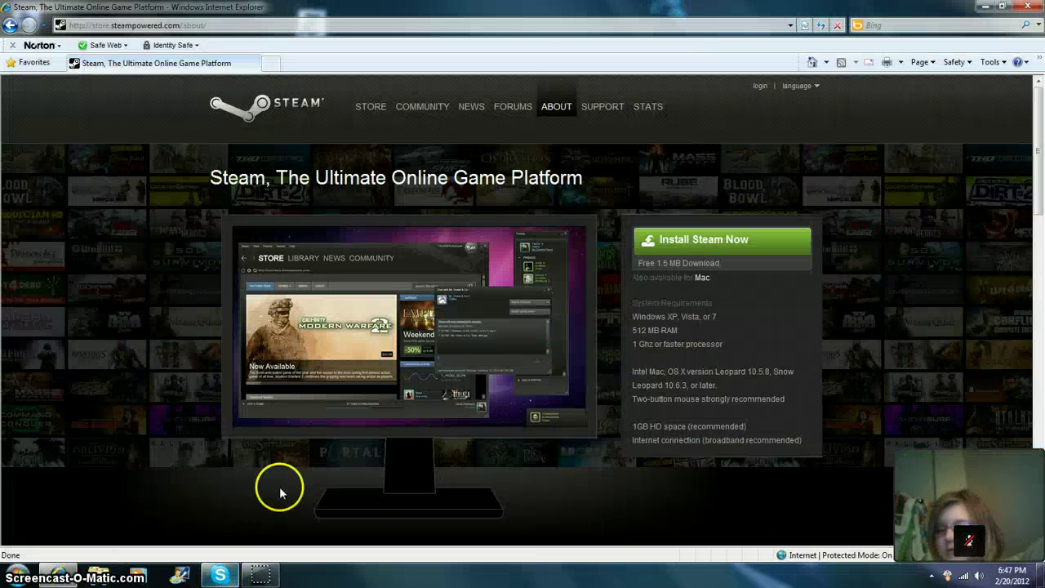
- Download and run SteamInstall.msi, and show the desktop while the setup wizard starts
{"action": "left_click", "coordinate": [763, 234]}
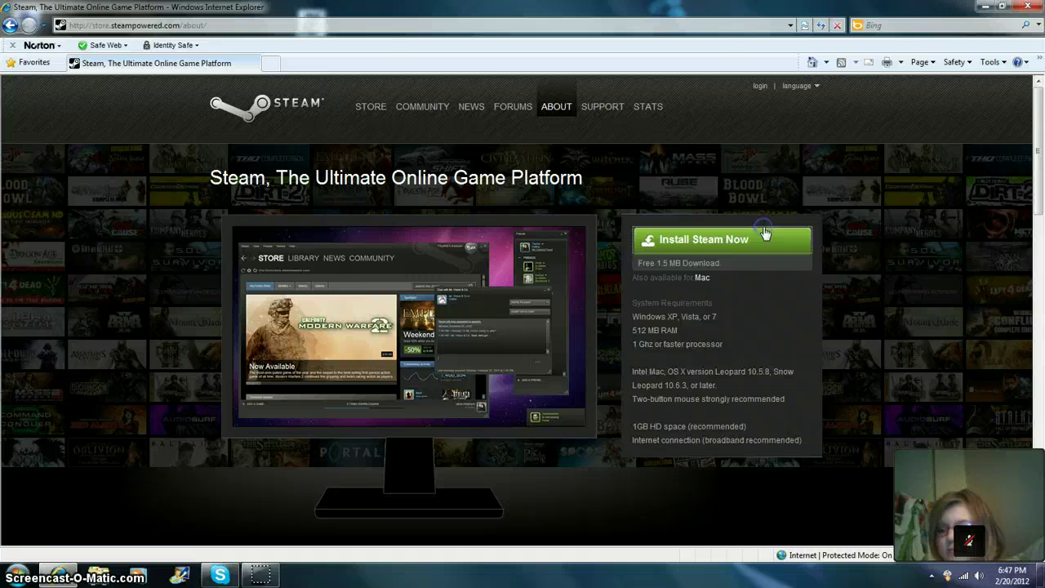
{"action": "left_click", "coordinate": [523, 296]}
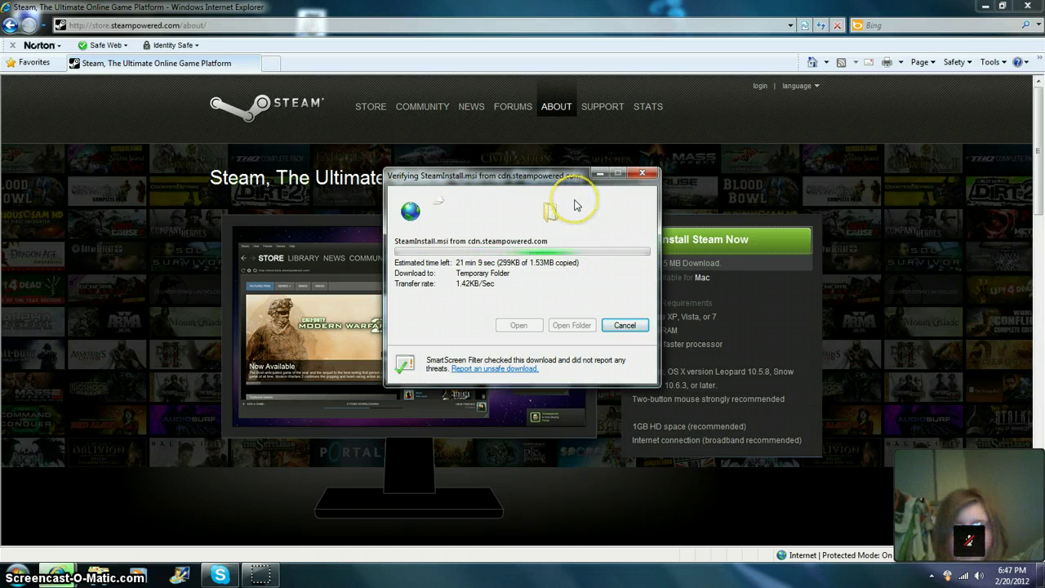
{"action": "left_click", "coordinate": [563, 247]}
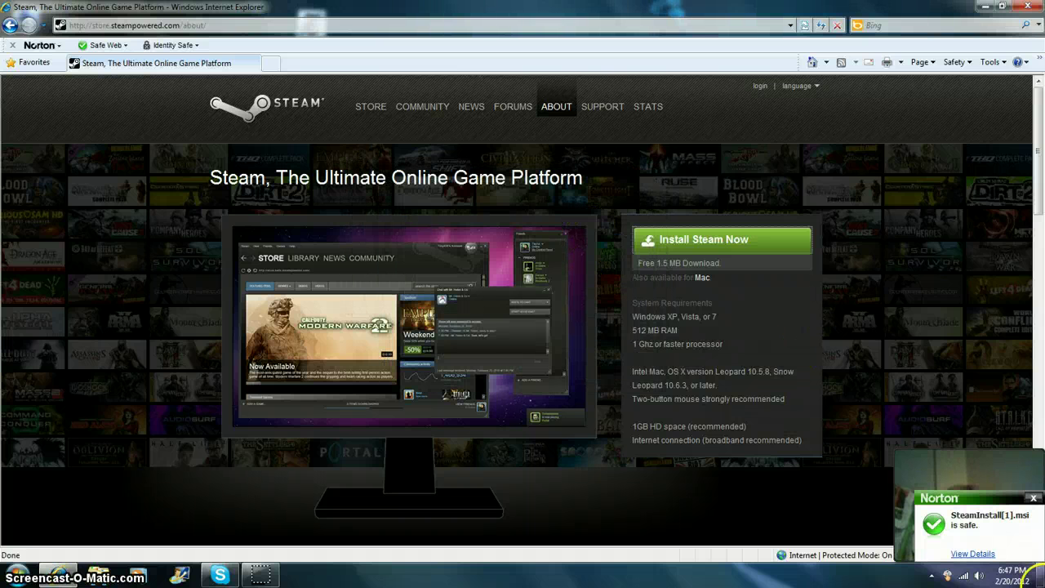
{"action": "left_click", "coordinate": [1039, 575]}
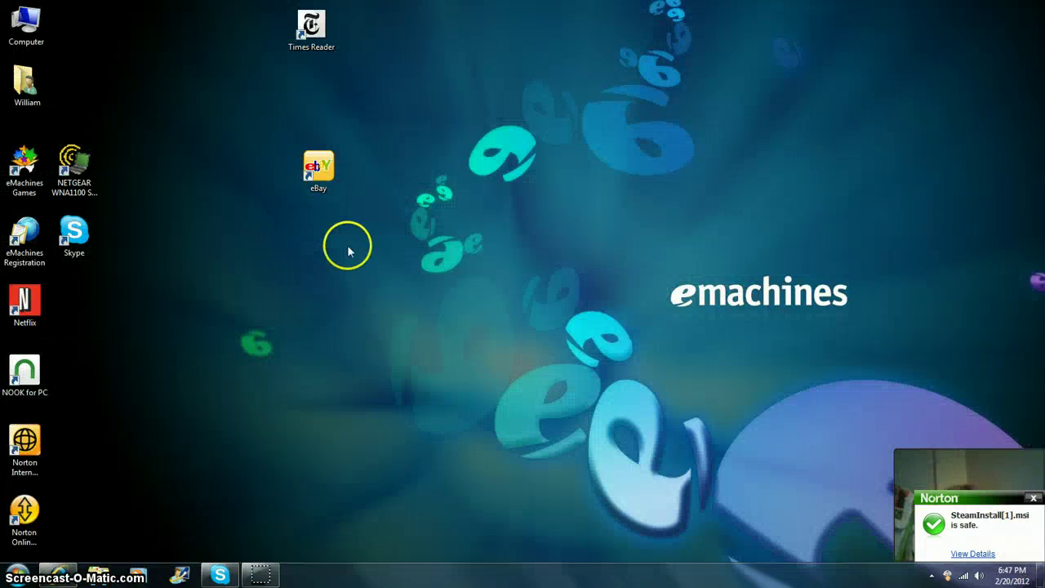
{"action": "left_click_drag", "start_coordinate": [389, 269], "coordinate": [747, 384]}
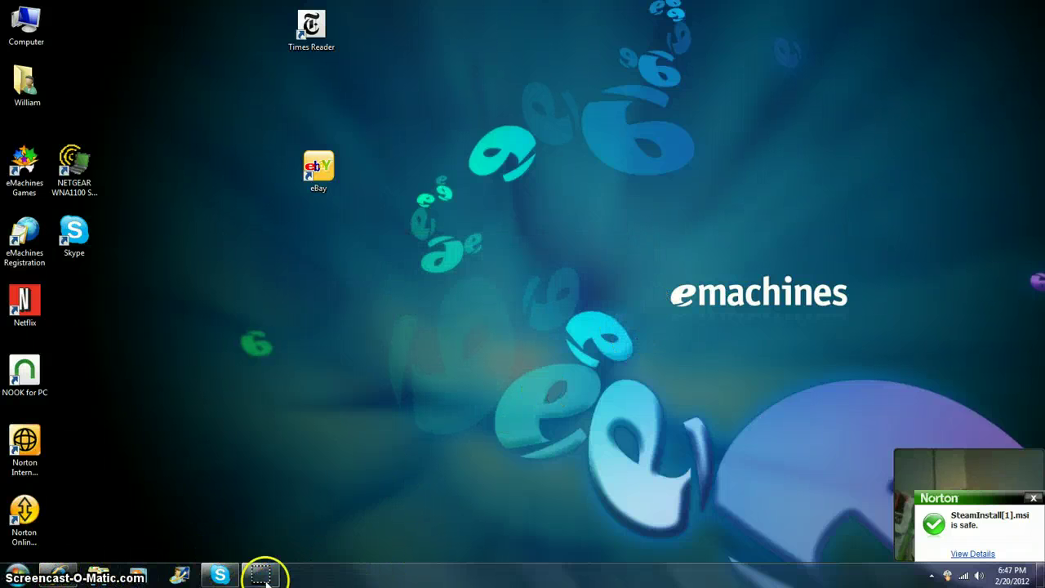
{"action": "mouse_move", "coordinate": [265, 575]}
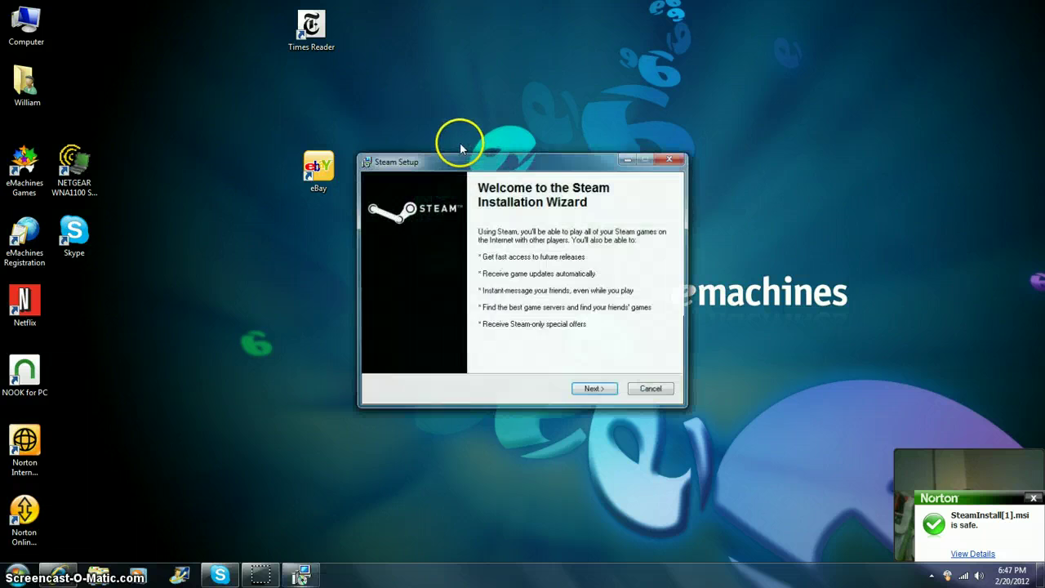
- Proceed past the Steam Setup welcome page and accept the license agreement, including the 13 years of age or older condition
{"action": "left_click", "coordinate": [596, 390]}
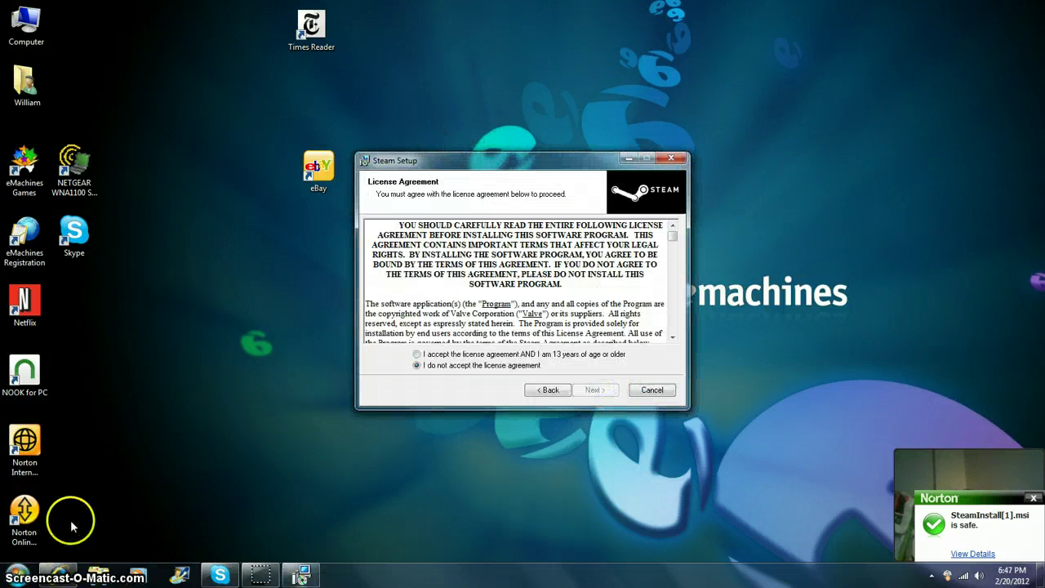
{"action": "left_click", "coordinate": [492, 353]}
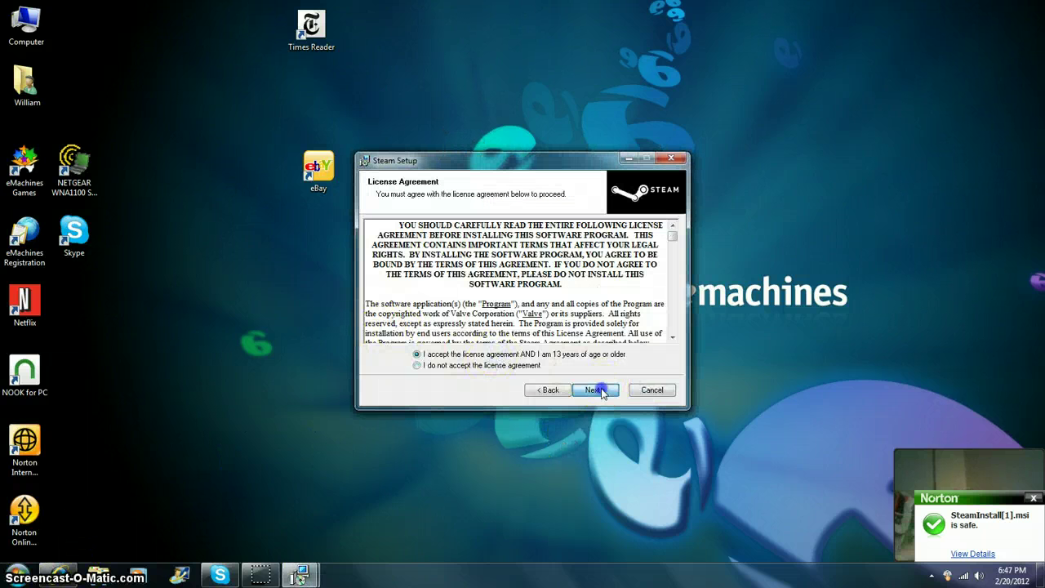
{"action": "left_click", "coordinate": [596, 389]}
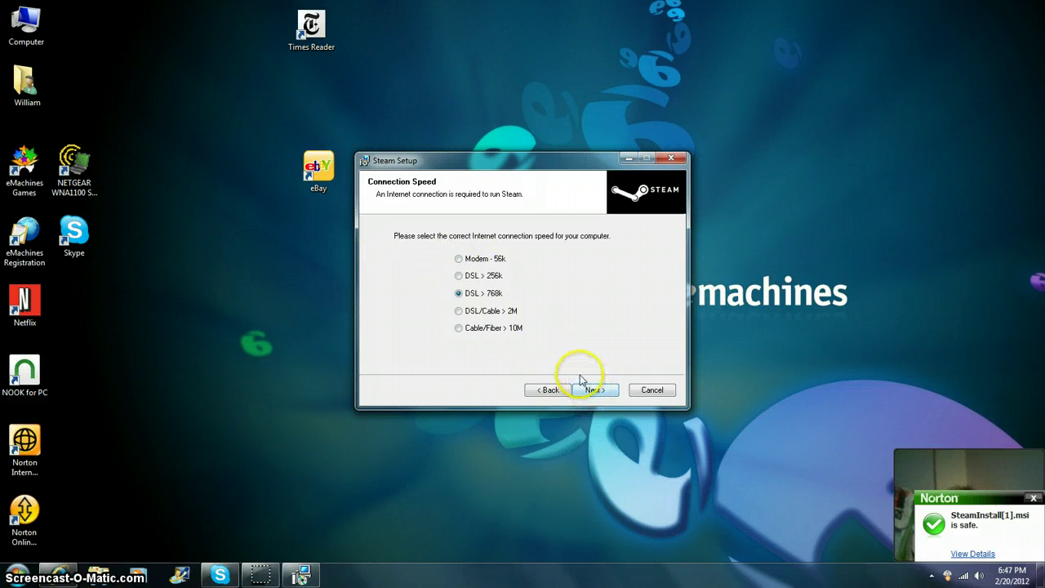
- Set the internet connection speed to DSL/Cable > 2M and continue to the language selection
{"action": "left_click", "coordinate": [459, 276]}
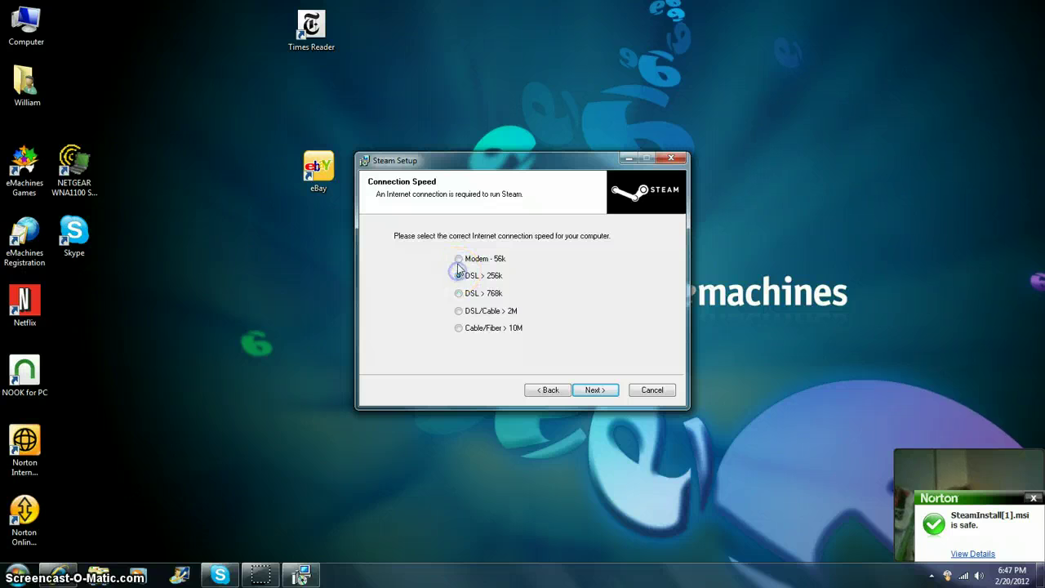
{"action": "left_click", "coordinate": [458, 311]}
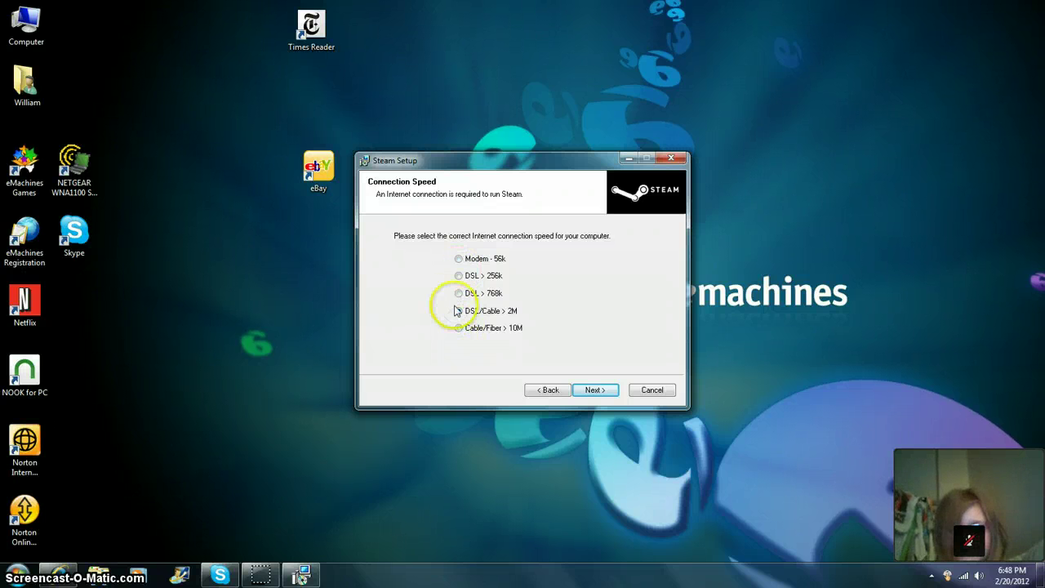
{"action": "left_click", "coordinate": [603, 390]}
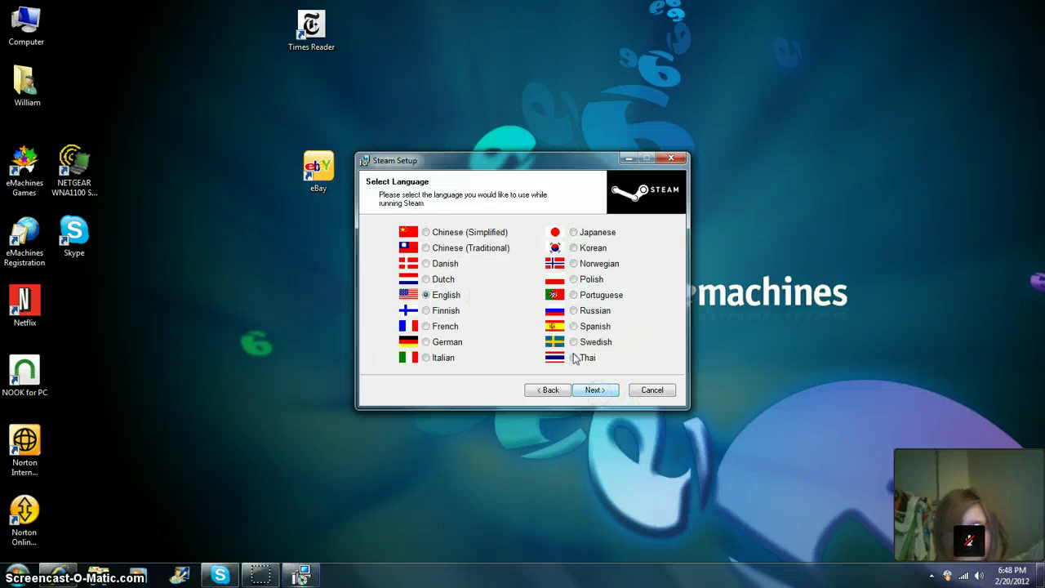
- Keep English as the Steam language, run the installation, and finish the setup wizard
{"action": "left_click", "coordinate": [601, 390]}
{"action": "left_click", "coordinate": [601, 389]}
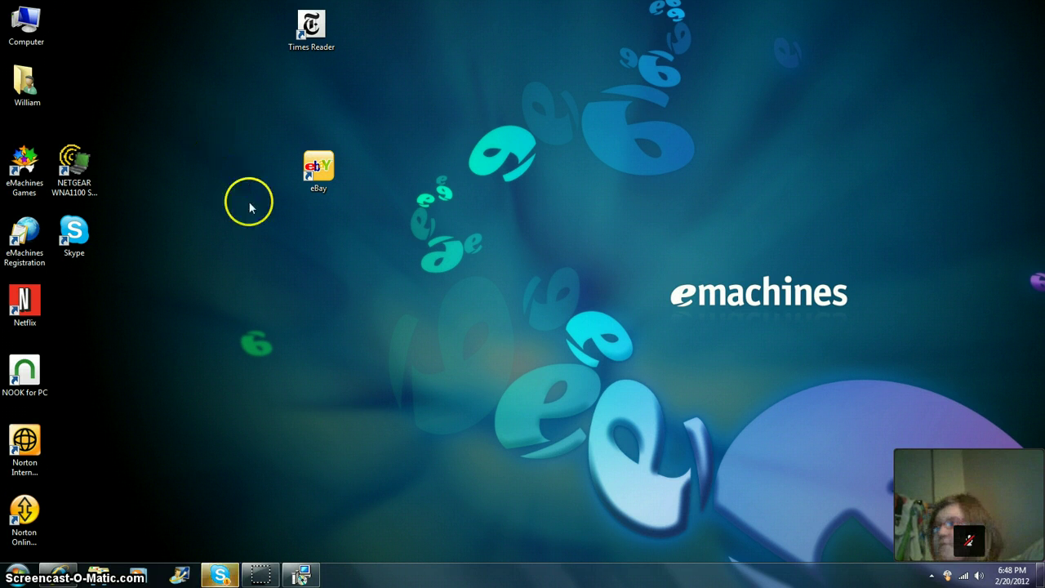
{"action": "left_click", "coordinate": [296, 575]}
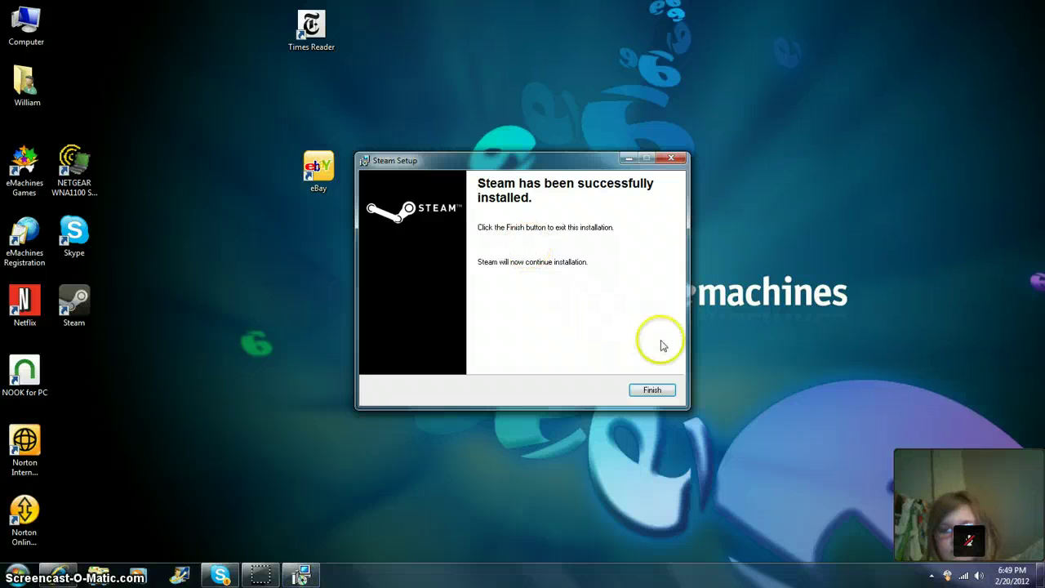
{"action": "left_click", "coordinate": [654, 390]}
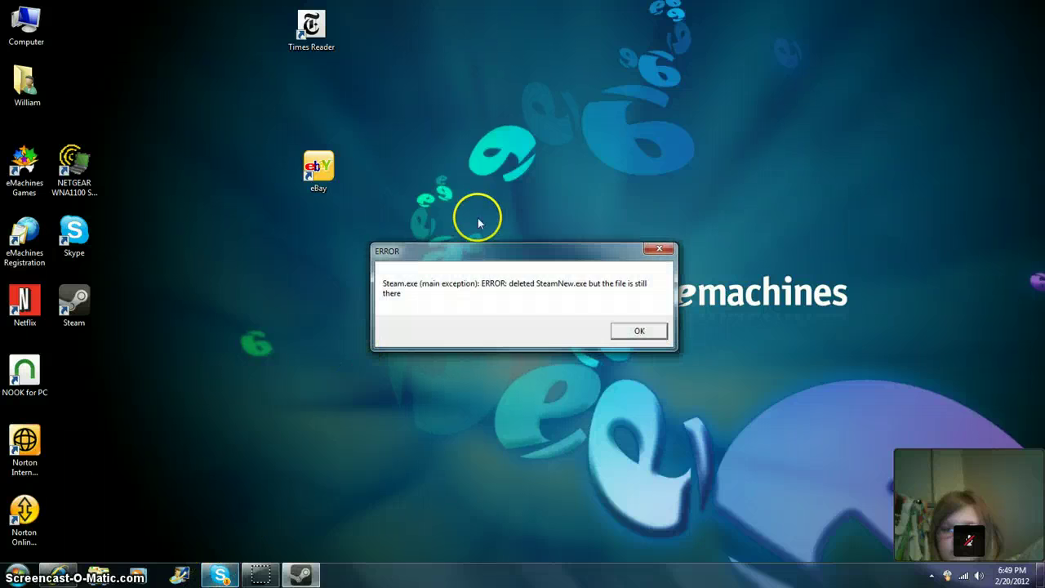
- Dismiss the Steam.exe error and try to launch Steam from its desktop shortcut
{"action": "left_click", "coordinate": [639, 331]}
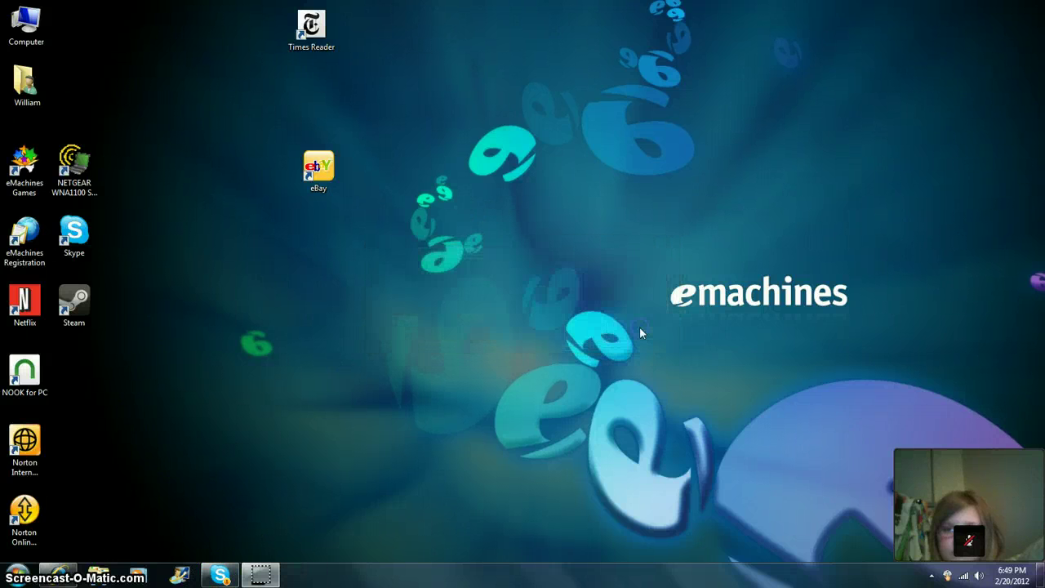
{"action": "left_click", "coordinate": [88, 303]}
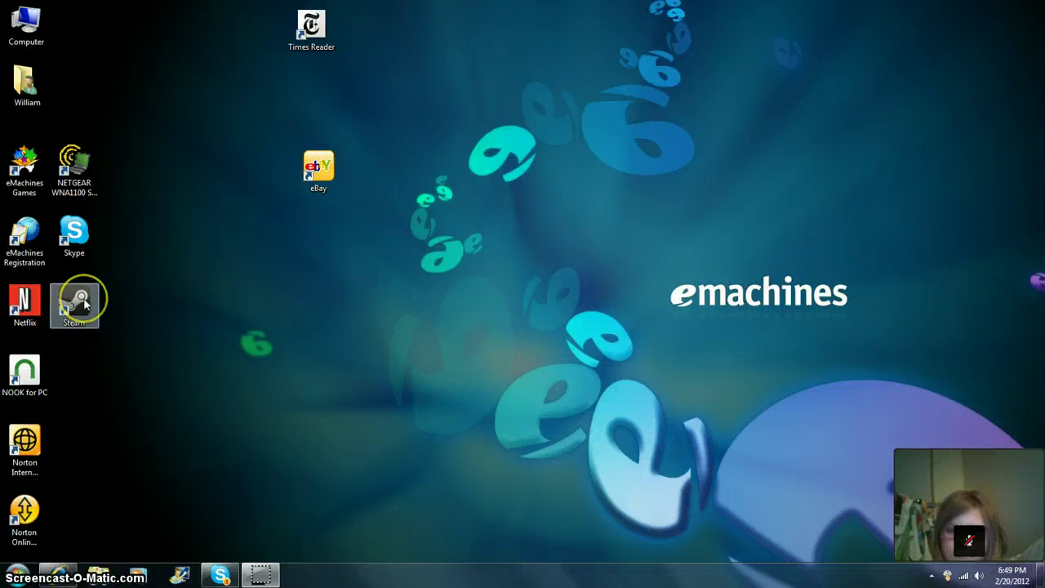
{"action": "left_click", "coordinate": [86, 303]}
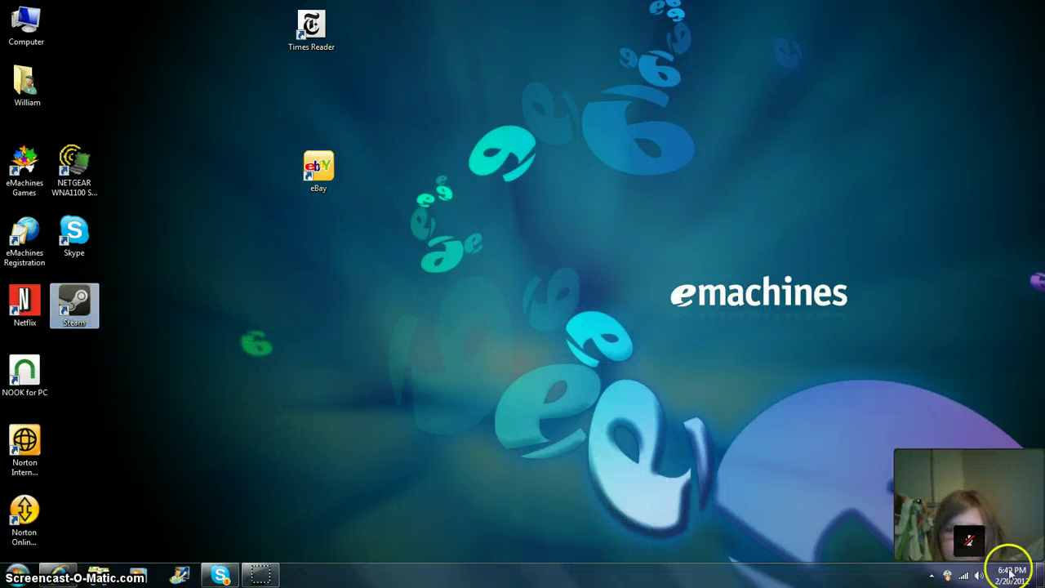
- Check the hidden notification icons for a running Steam process
{"action": "left_click", "coordinate": [931, 577]}
{"action": "left_click", "coordinate": [931, 577]}
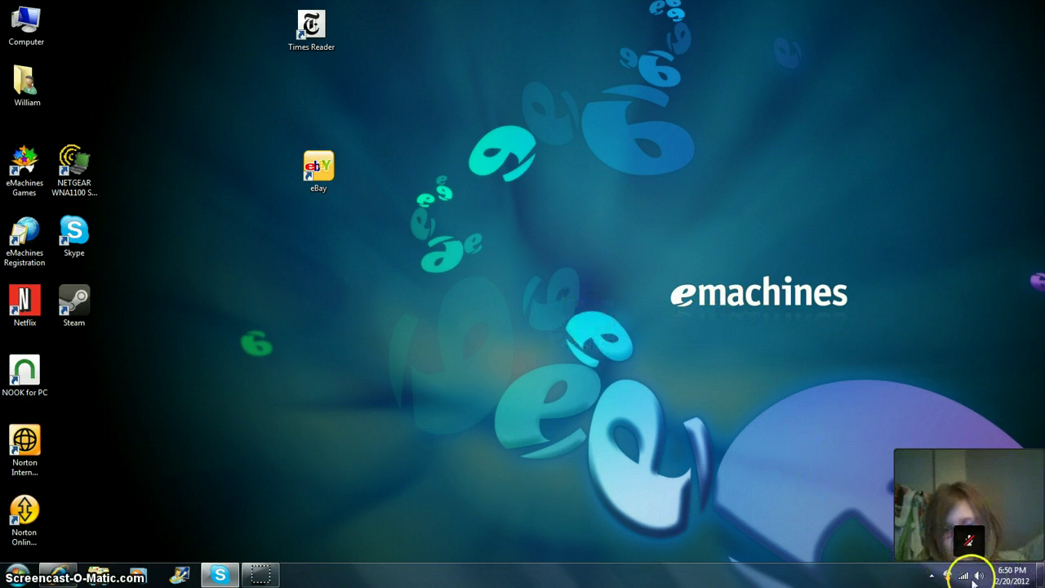
{"action": "left_click", "coordinate": [931, 576]}
{"action": "left_click", "coordinate": [936, 577]}
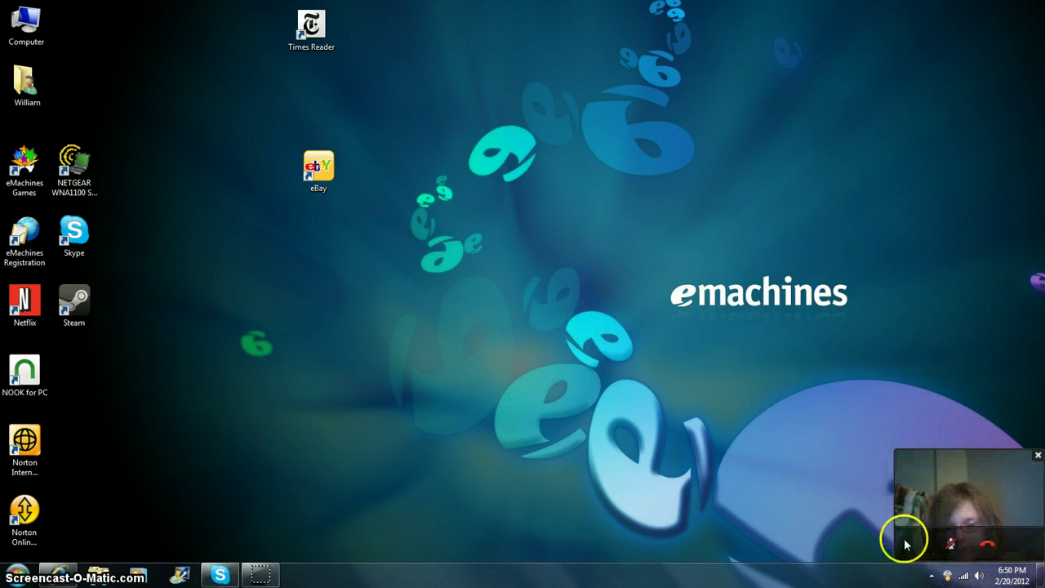
- Launch Steam again from the desktop, let its update run, and show the hidden notification icons
{"action": "left_click", "coordinate": [82, 300]}
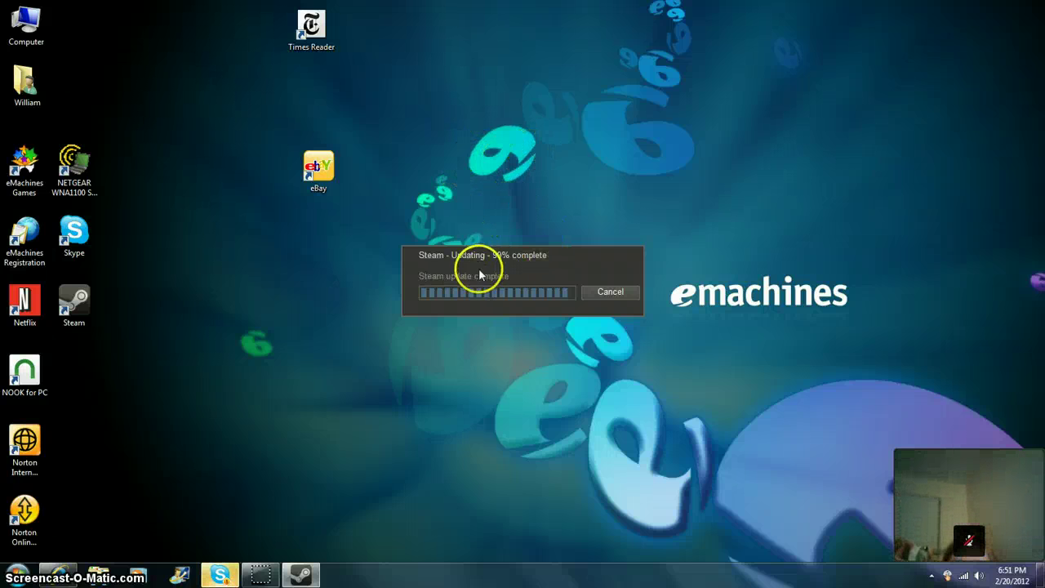
{"action": "mouse_move", "coordinate": [1039, 530]}
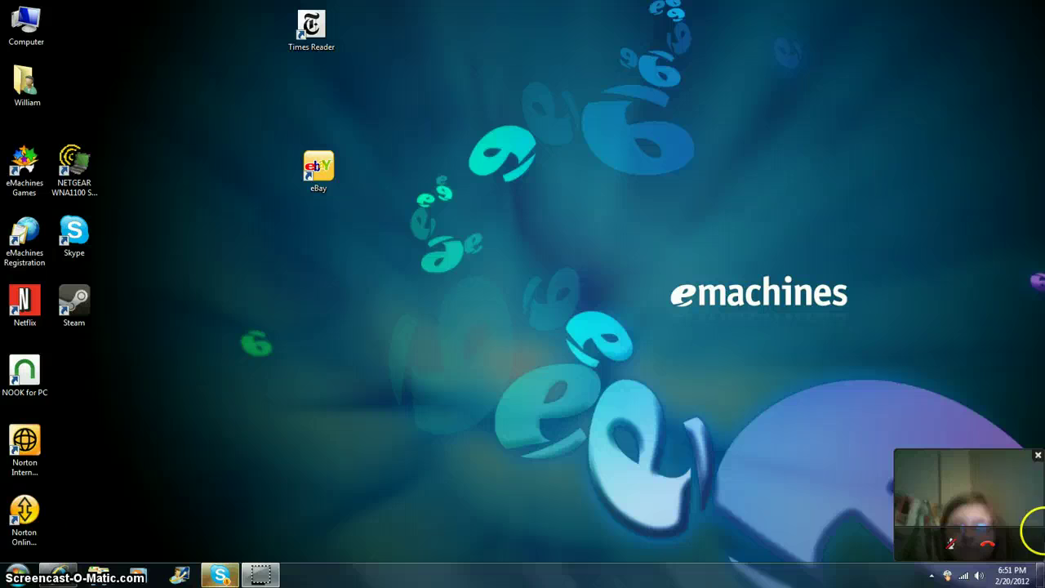
{"action": "left_click", "coordinate": [935, 575]}
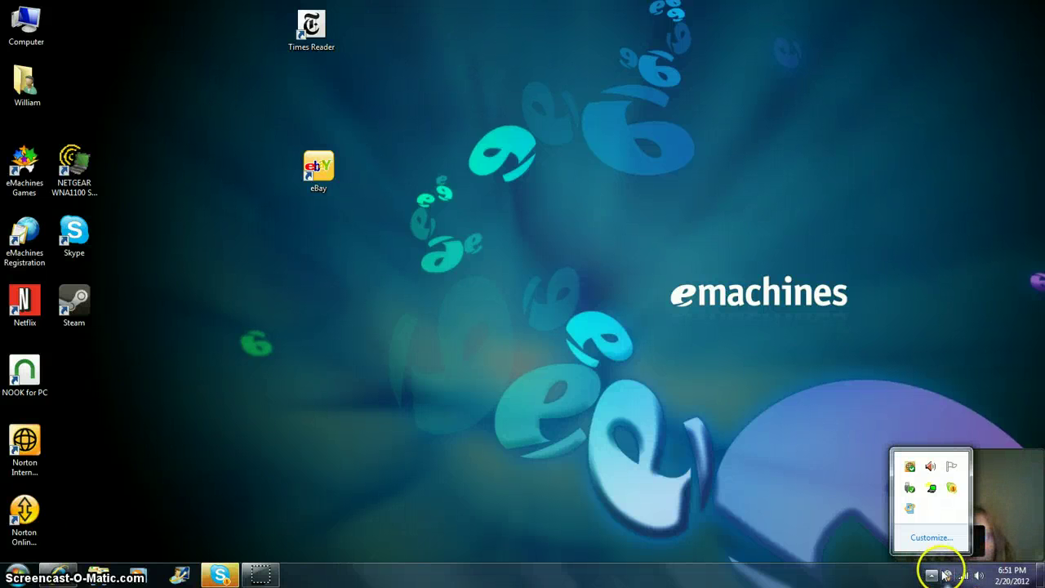
- Close the hidden notification icons, choose to log in to an existing Steam account, and sign in with the remembered-password option on
{"action": "left_click", "coordinate": [430, 425]}
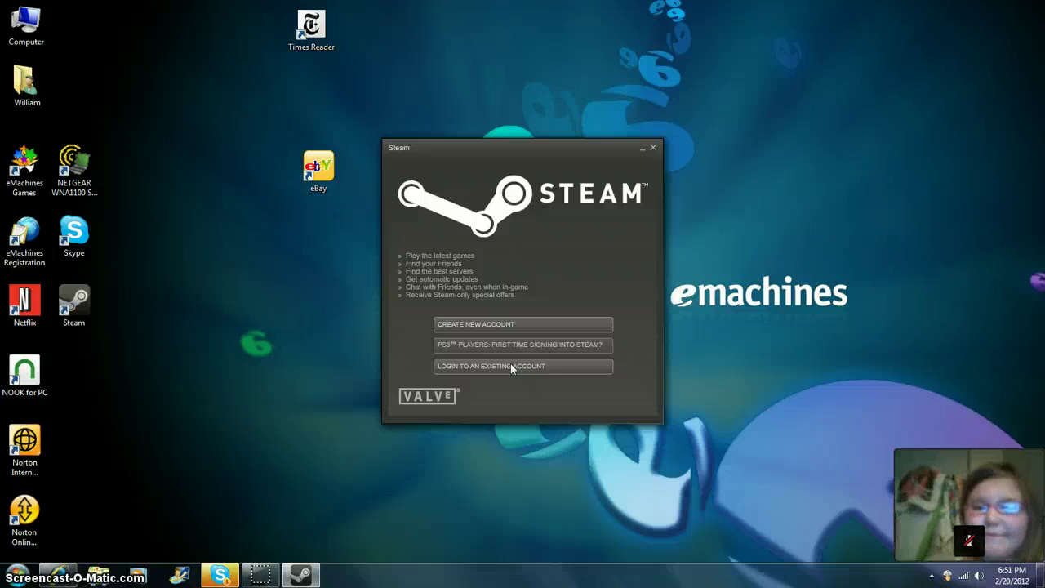
{"action": "left_click", "coordinate": [512, 368]}
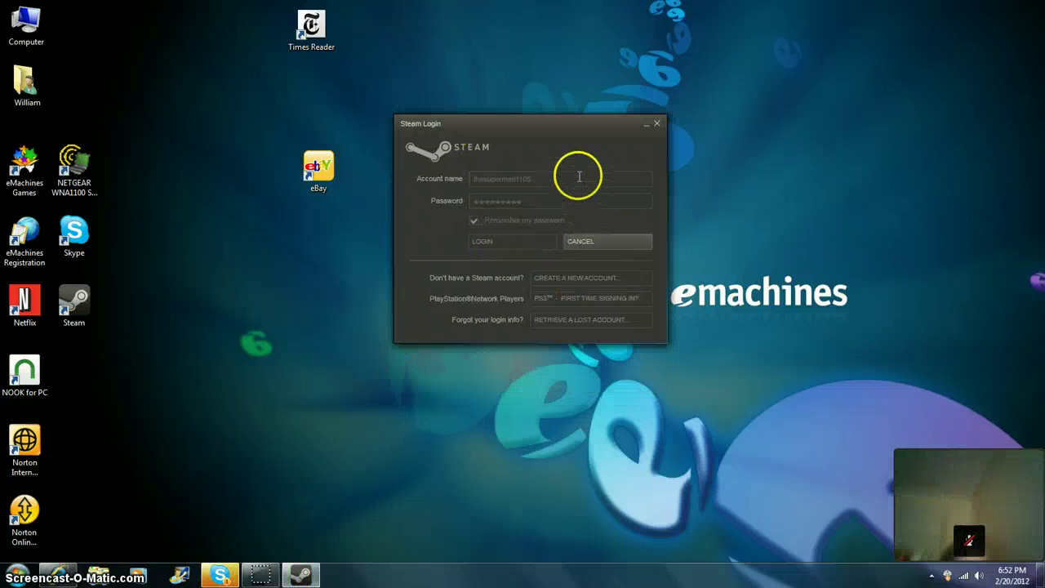
{"action": "left_click_drag", "start_coordinate": [562, 244], "coordinate": [561, 169]}
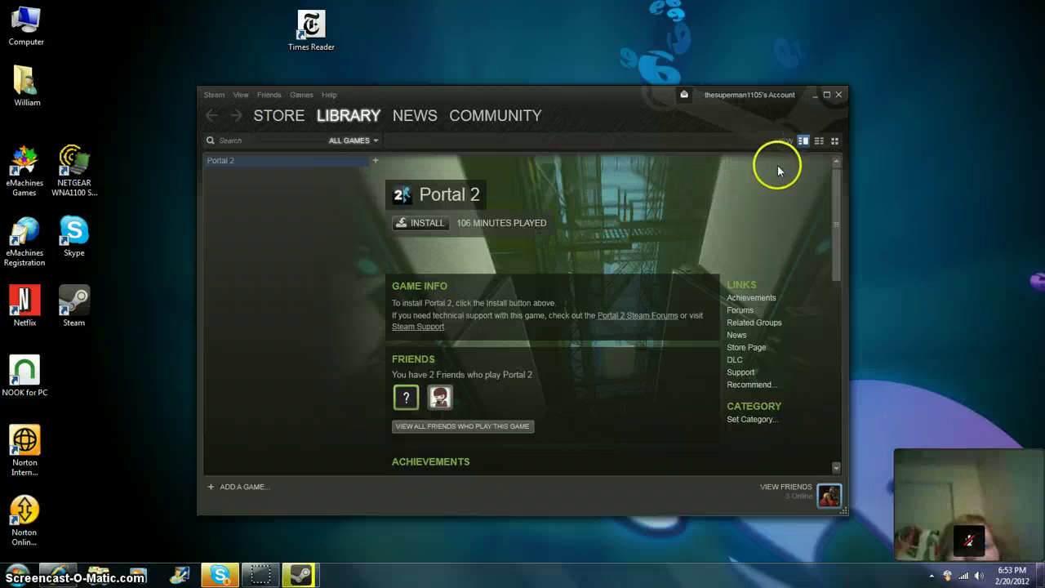
- Minimize and restore the Steam library window a few times, leaving it minimized
{"action": "left_click", "coordinate": [815, 96]}
{"action": "left_click", "coordinate": [297, 575]}
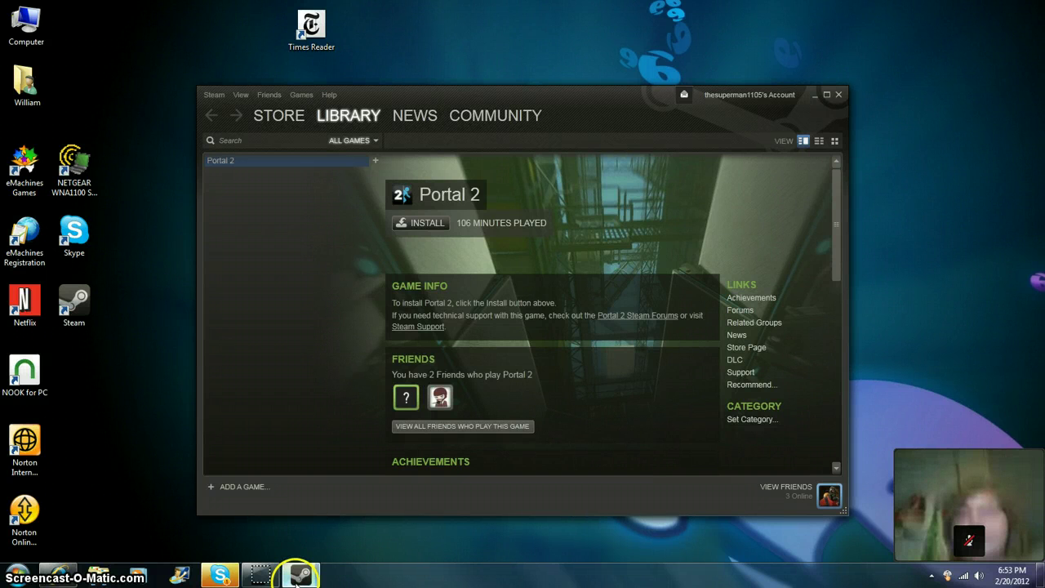
{"action": "left_click", "coordinate": [297, 576]}
{"action": "left_click", "coordinate": [297, 576]}
{"action": "left_click", "coordinate": [302, 577]}
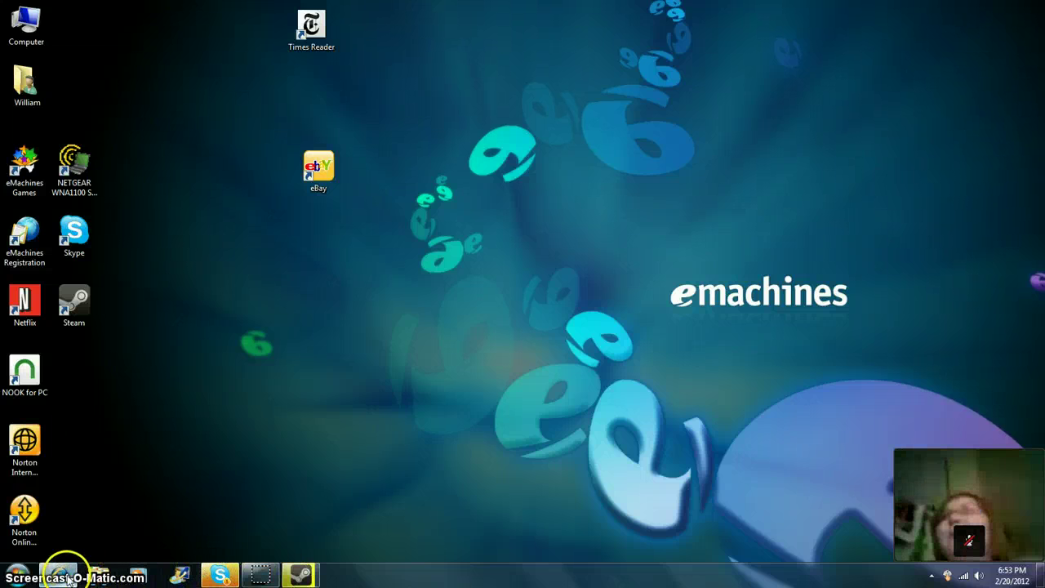
{"action": "left_click", "coordinate": [67, 576]}
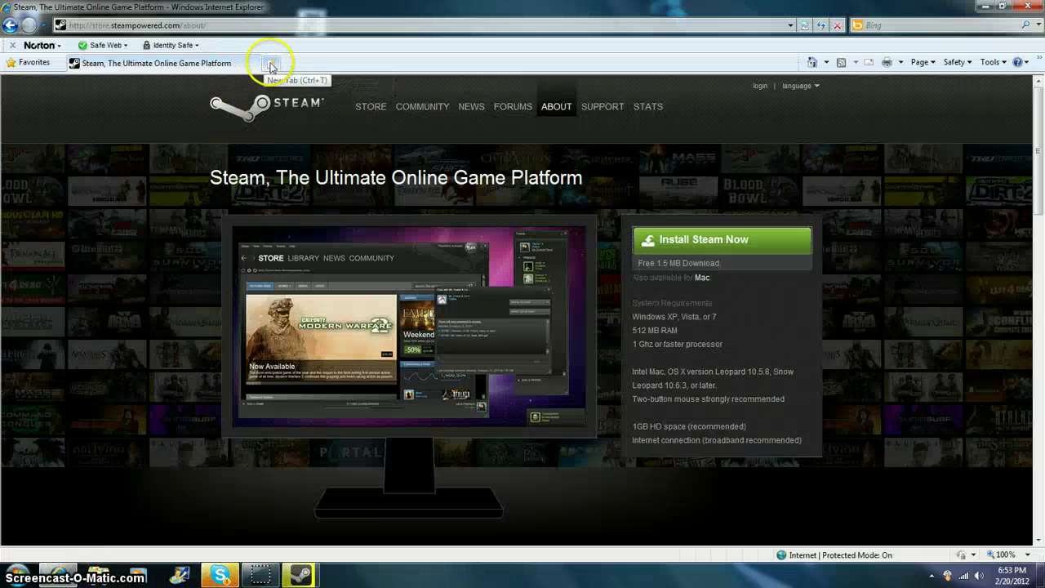
{"action": "left_click", "coordinate": [153, 24]}
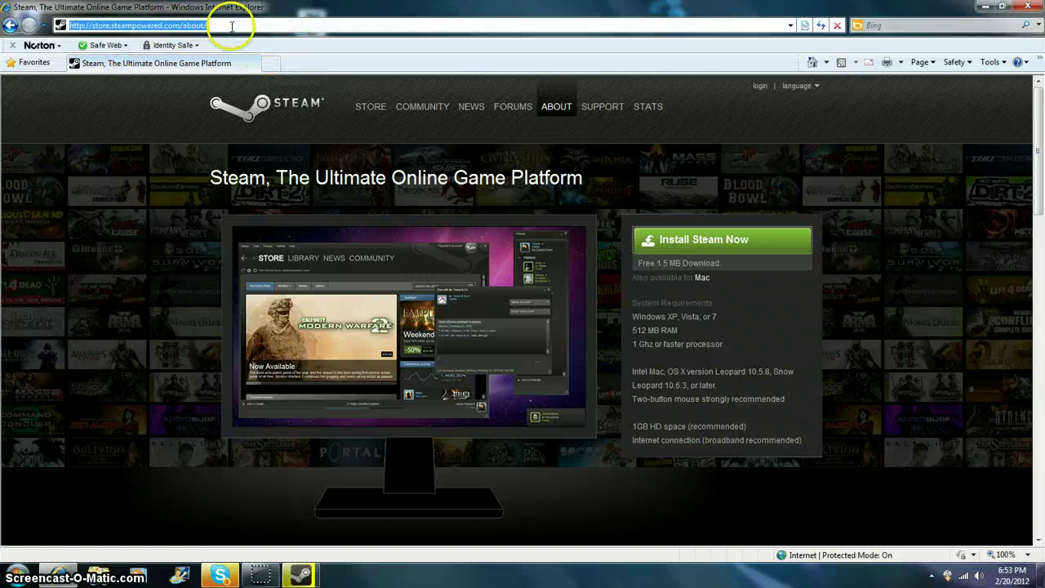
{"action": "type", "text": "http"}
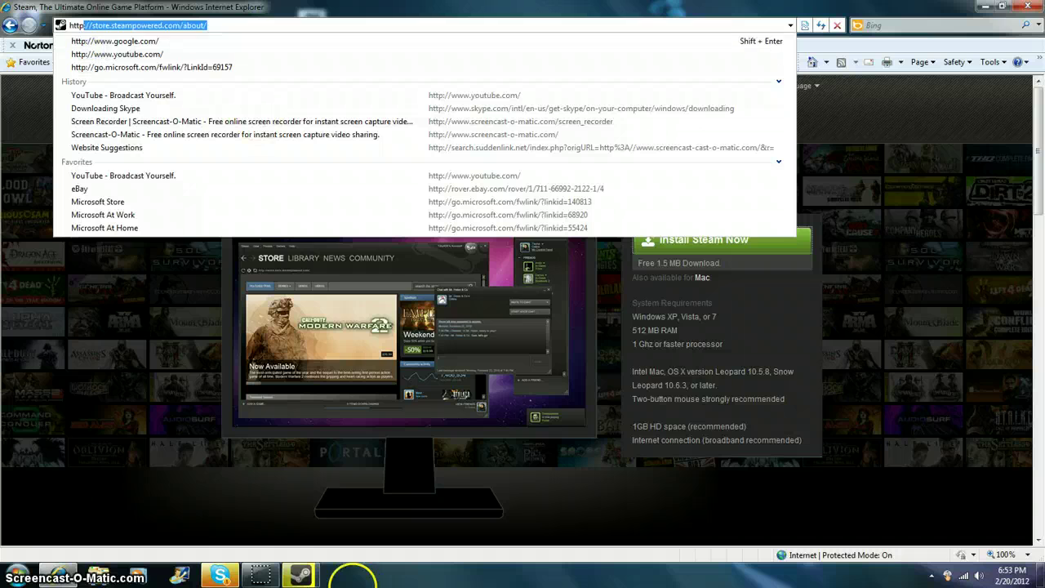
{"action": "left_click", "coordinate": [301, 576]}
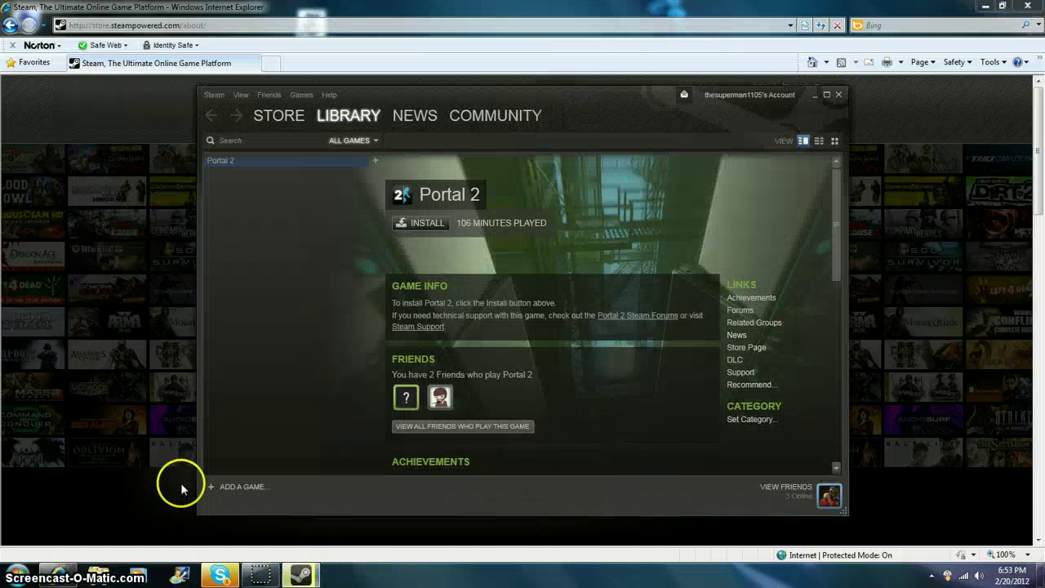